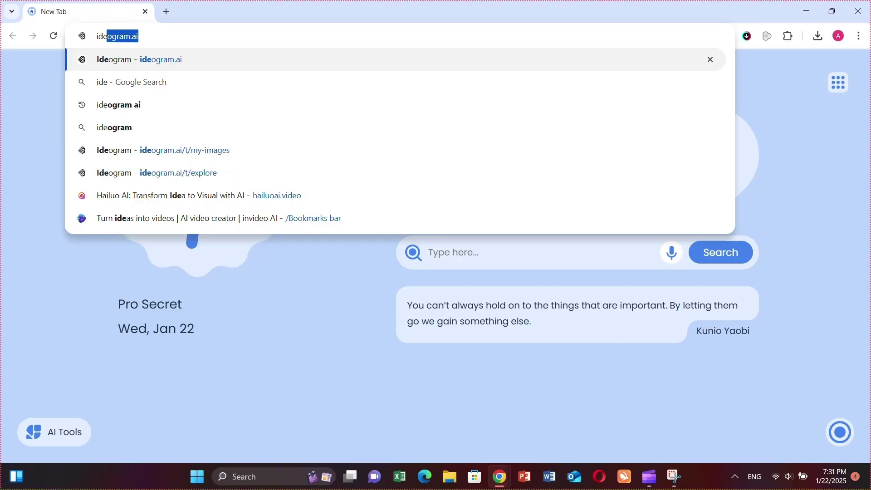
# Go to ideogram.ai from the address bar
pyautogui.press('Return')
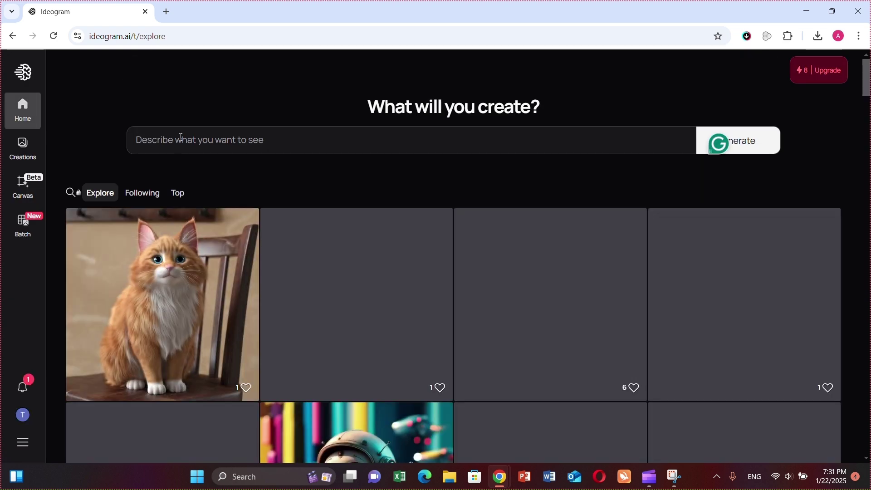
# Generate an Ideogram image from the prompt 'a beautiful girl looking at the camera'
pyautogui.click(175, 141)
pyautogui.write('a beautiful girl loo')
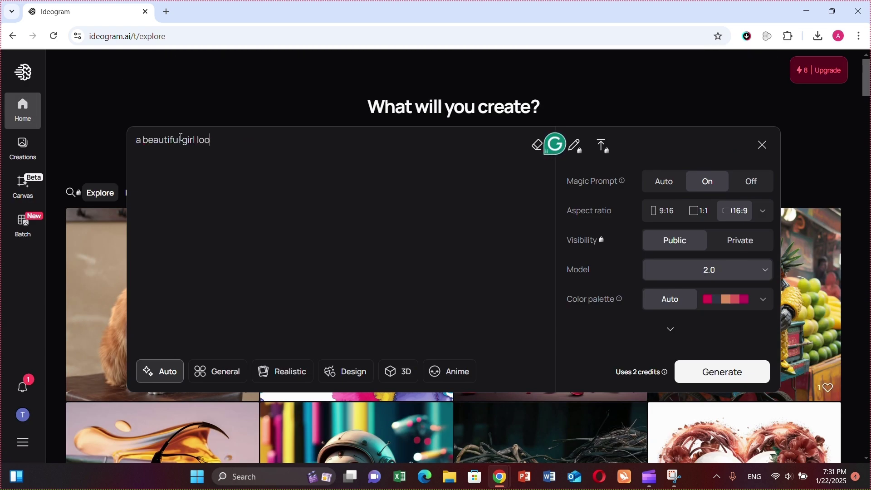
pyautogui.write('at the camera')
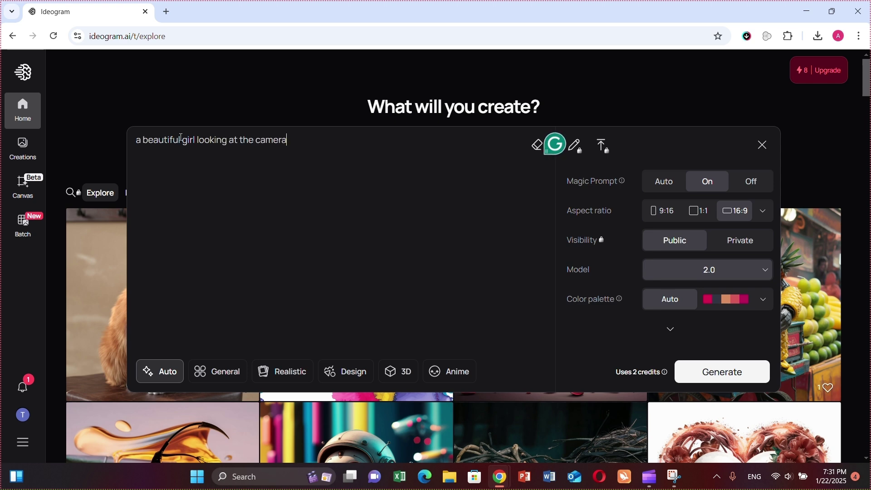
pyautogui.press('Return')
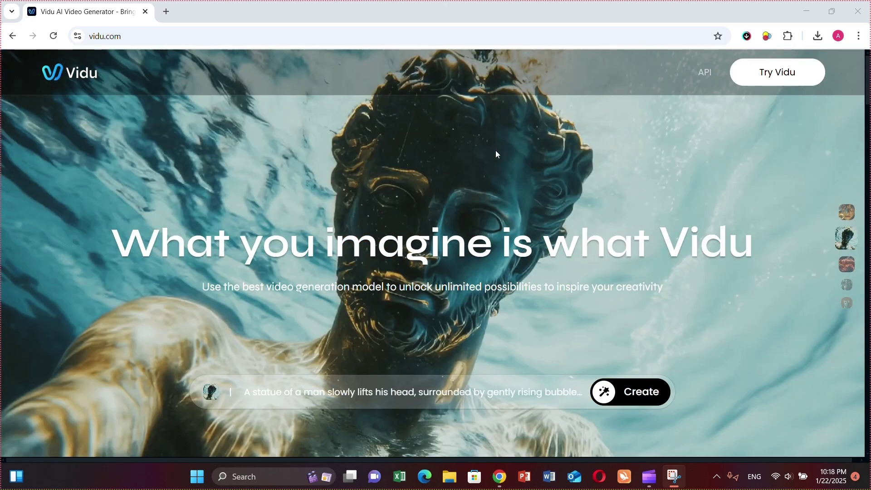
# Enter Vidu's Image to Video creator and browse the earlier clip history
pyautogui.scroll(-15, 496, 154)
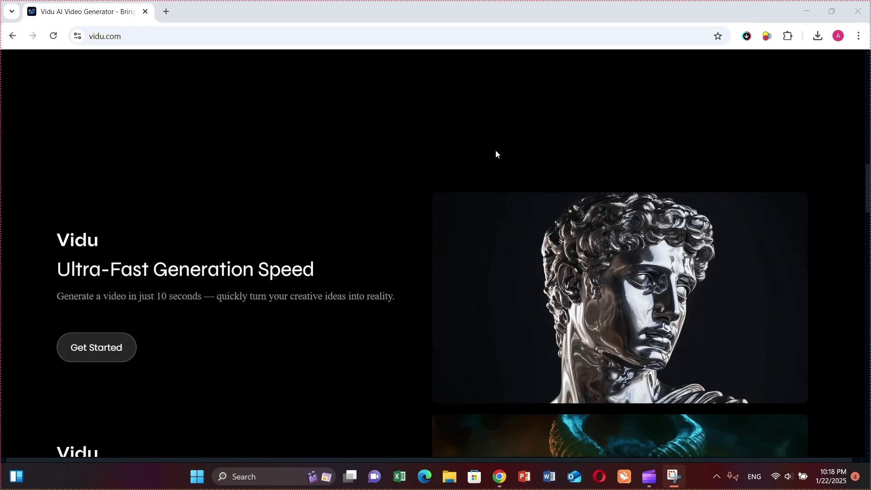
pyautogui.scroll(15, 495, 154)
pyautogui.click(776, 77)
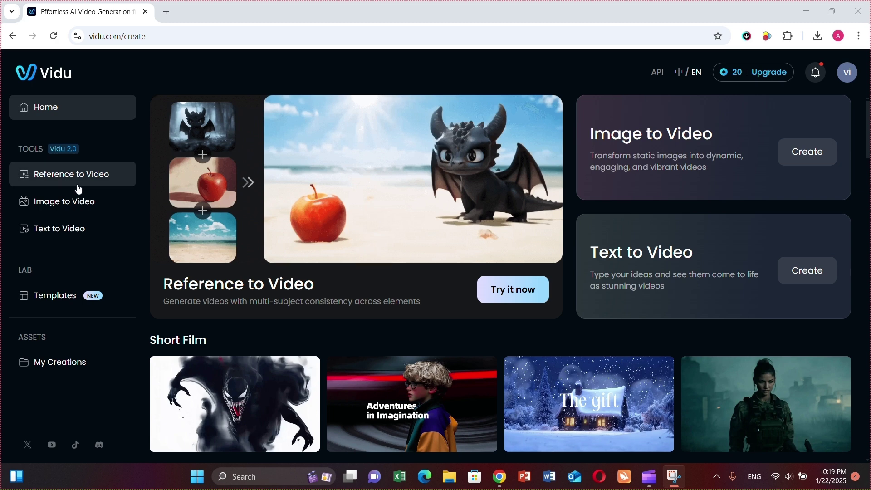
pyautogui.click(67, 201)
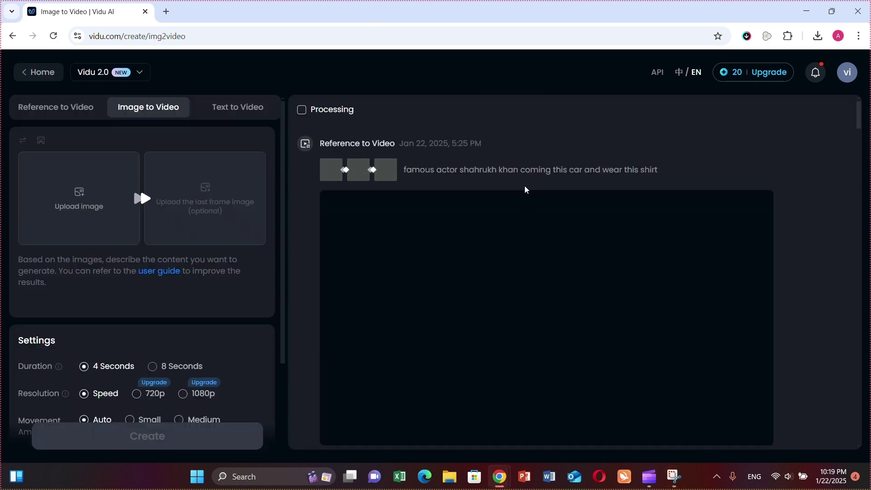
pyautogui.scroll(-2, 744, 181)
pyautogui.scroll(-15, 762, 201)
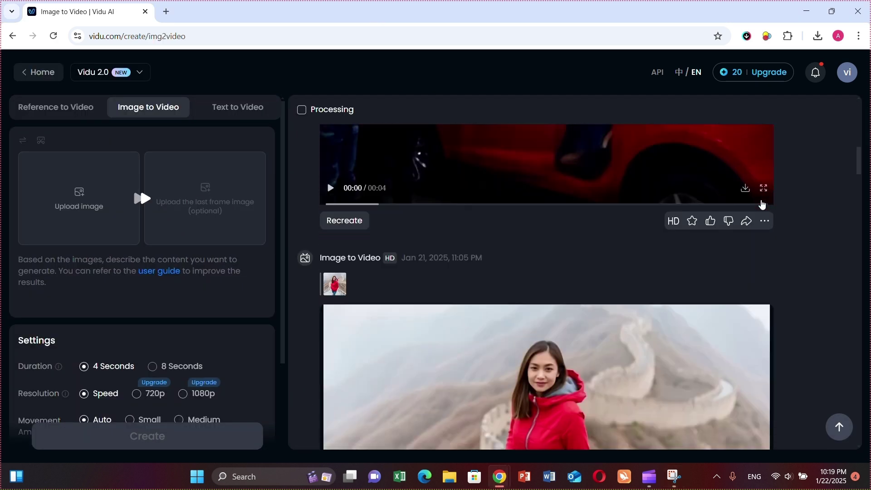
pyautogui.scroll(-20, 764, 204)
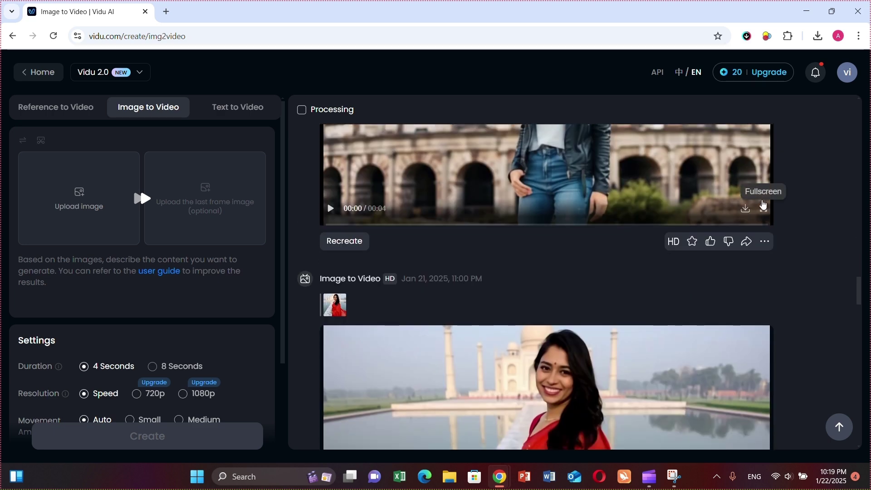
pyautogui.scroll(-3, 764, 205)
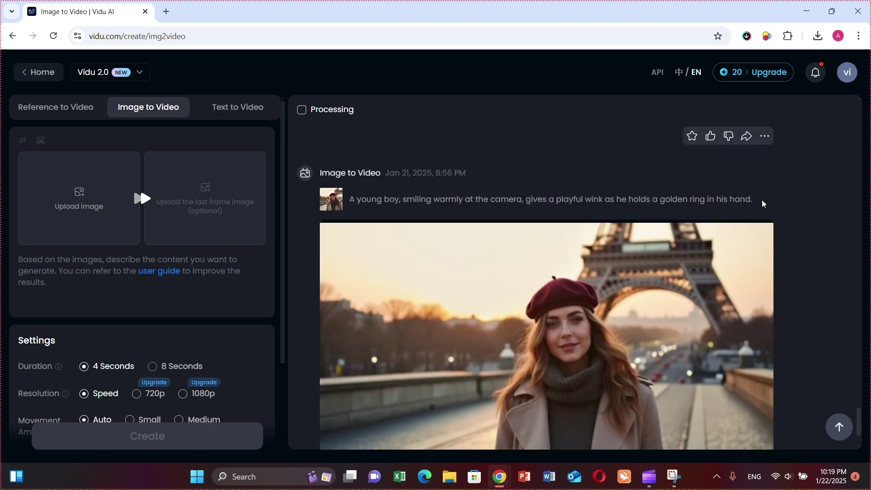
# Search 'temp mail' in a new tab and go to temp-mail.org
pyautogui.hotkey('ctrl', 't')
pyautogui.write('tem')
pyautogui.press('Return')
pyautogui.click(165, 168)
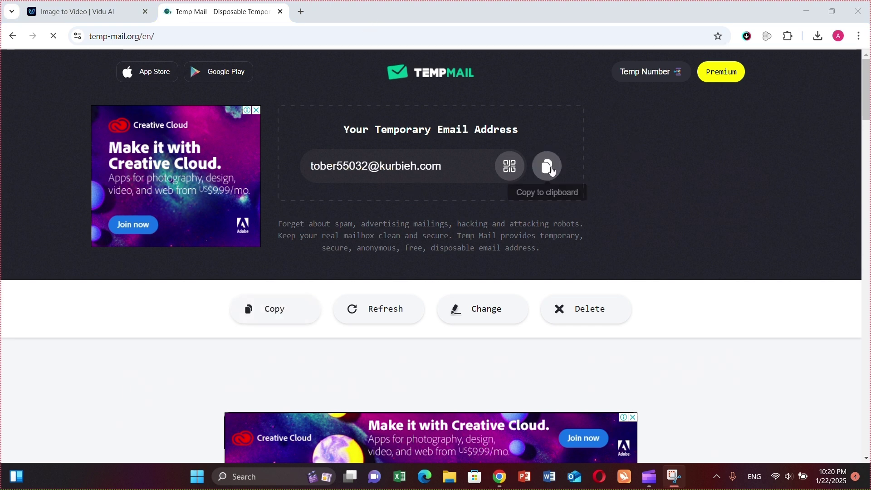
# Log out of the current Vidu account
pyautogui.click(86, 12)
pyautogui.moveTo(846, 71)
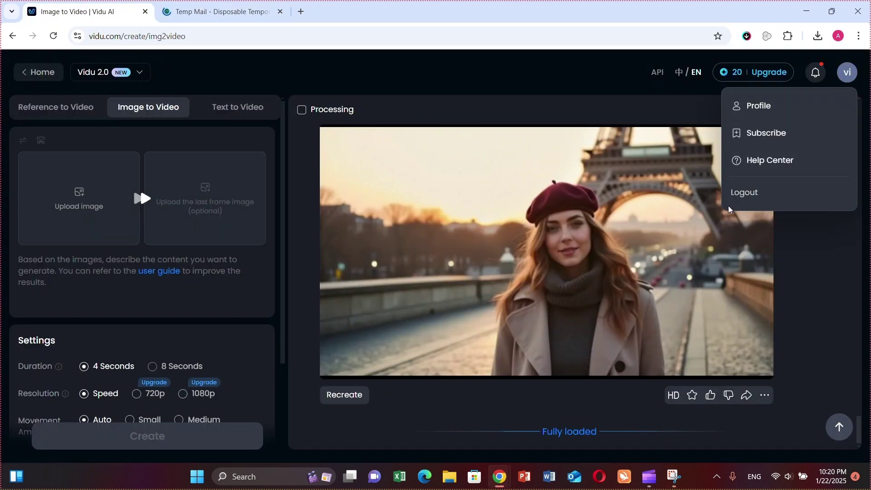
pyautogui.click(743, 192)
# Sign into Vidu with the temporary email address and enter the emailed verification code
pyautogui.click(812, 73)
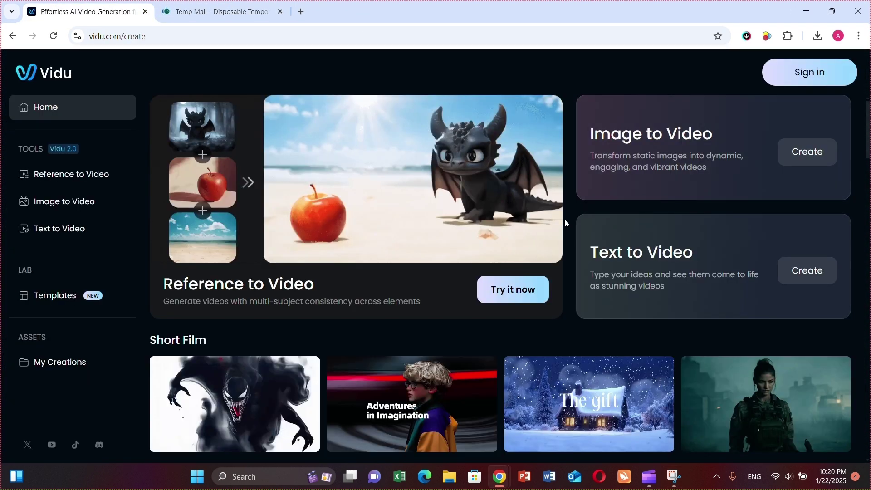
pyautogui.click(820, 74)
pyautogui.click(694, 334)
pyautogui.hotkey('ctrl', 'v')
pyautogui.click(697, 309)
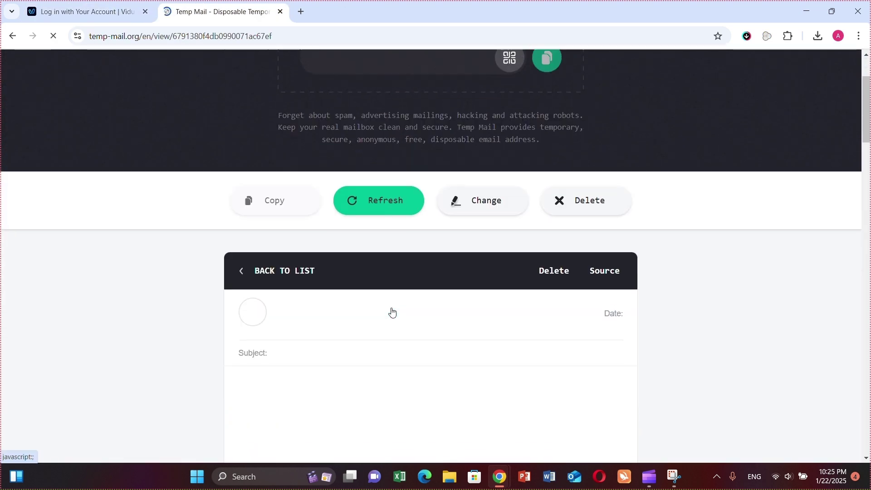
pyautogui.scroll(-4, 403, 333)
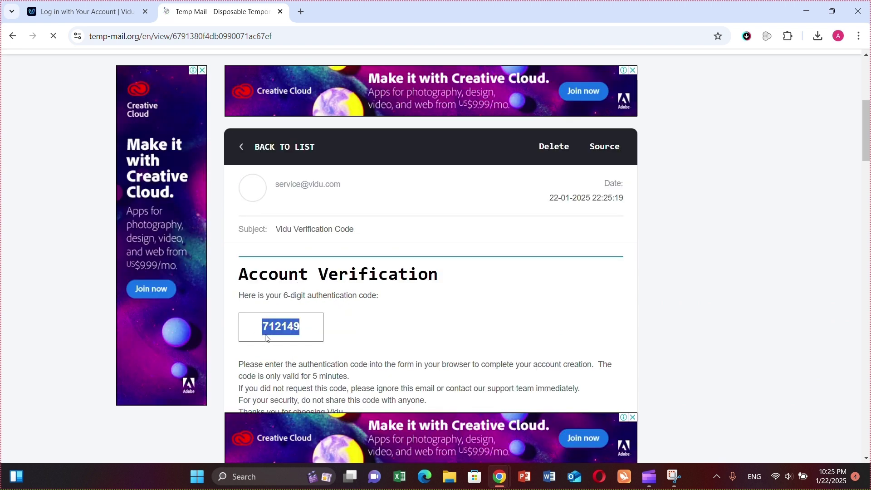
pyautogui.click(40, 20)
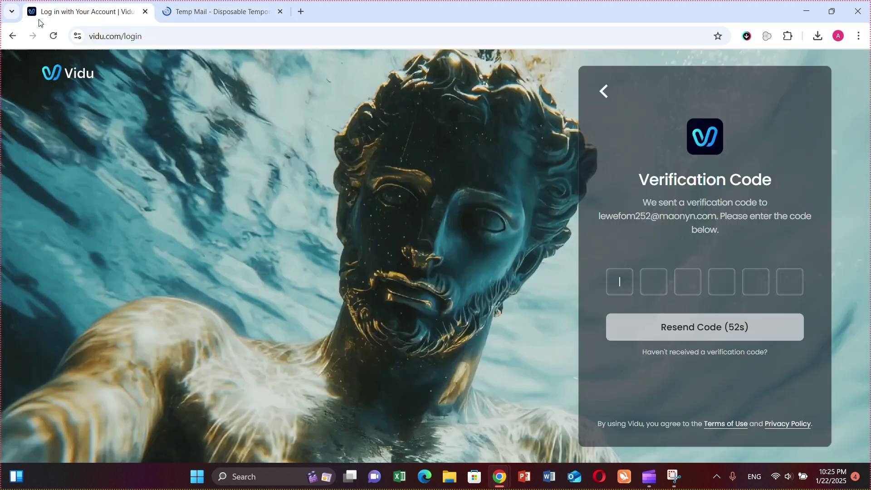
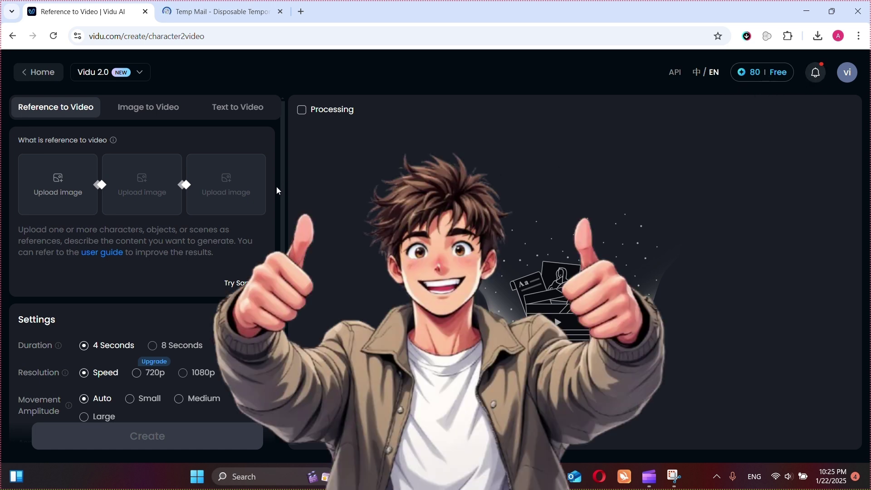
# Check the Text and Reference to Video modes, keep Vidu 2.0, and return to Image to Video
pyautogui.click(155, 108)
pyautogui.scroll(-2, 154, 236)
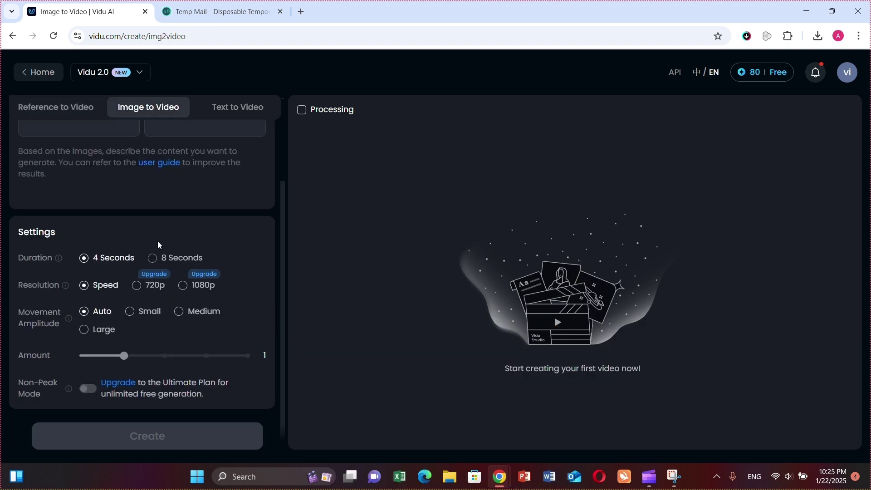
pyautogui.scroll(3, 154, 236)
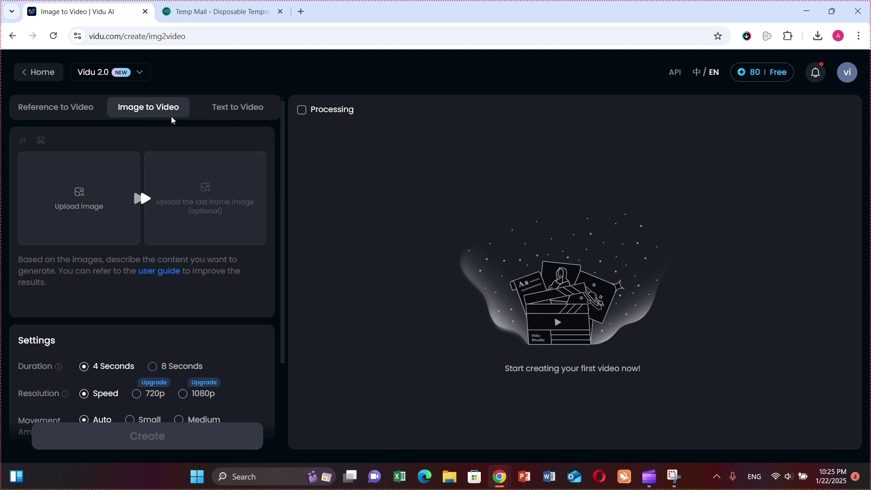
pyautogui.click(238, 107)
pyautogui.click(56, 108)
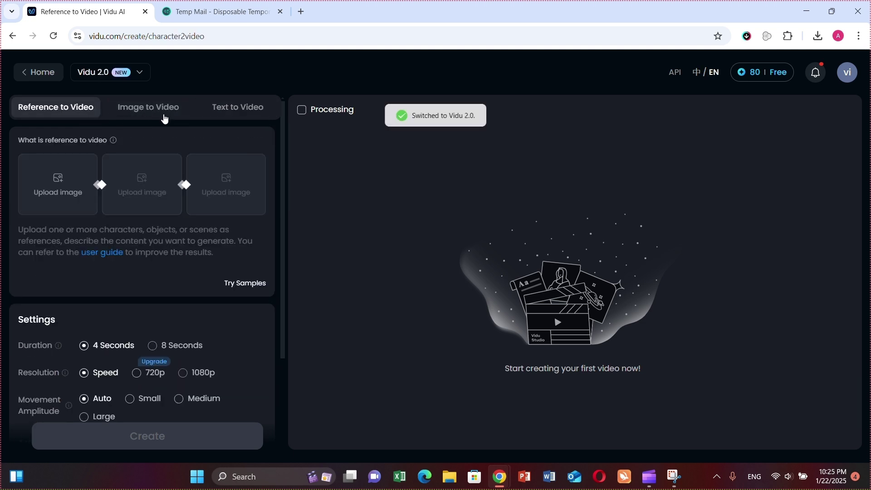
pyautogui.click(133, 74)
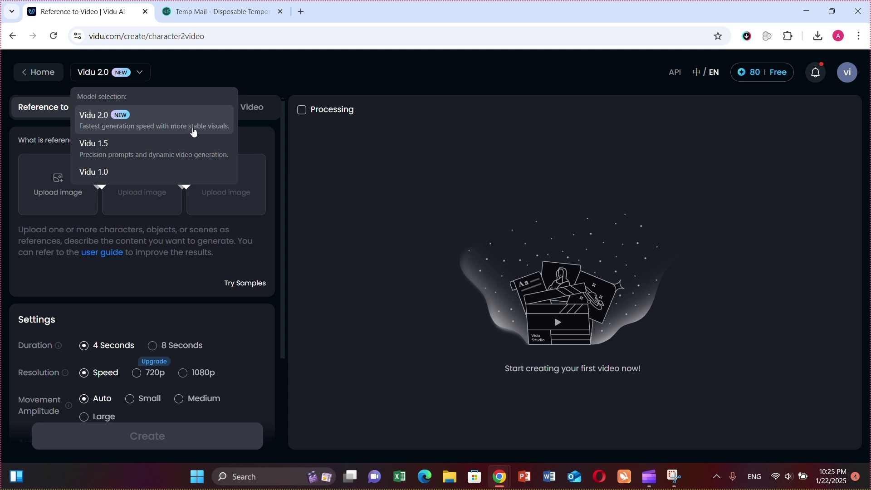
pyautogui.click(206, 67)
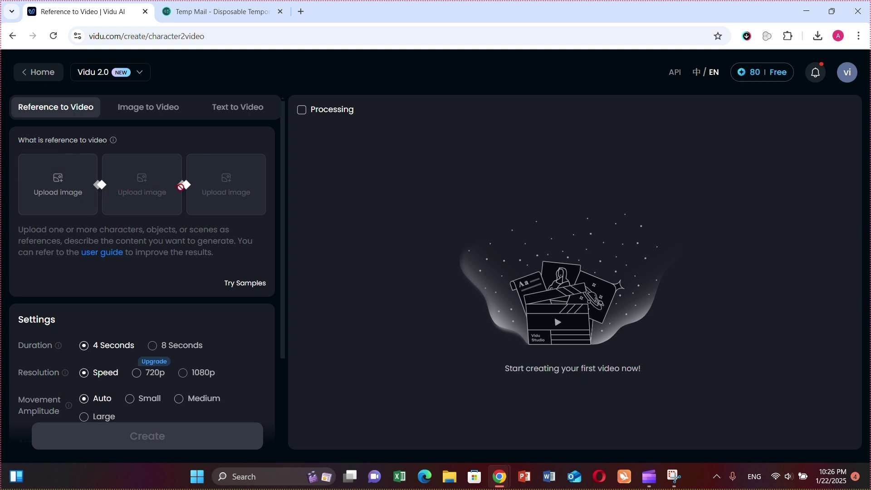
pyautogui.click(153, 114)
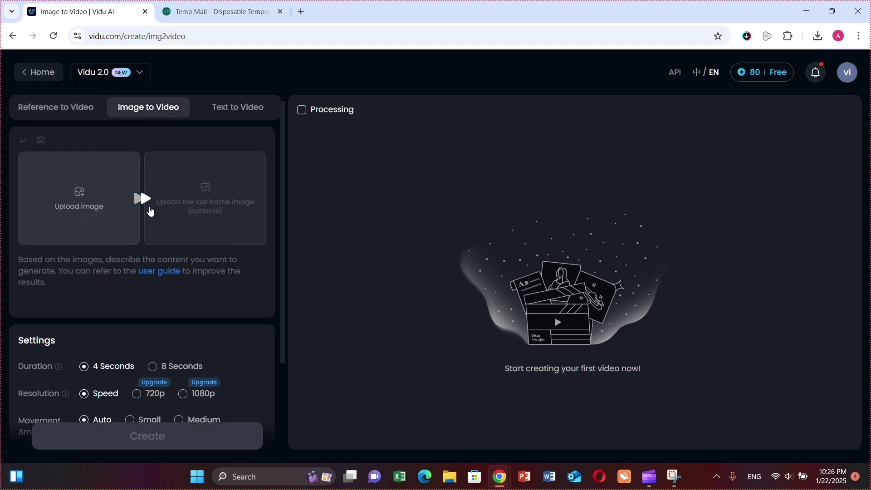
# Upload the blazer photo as first frame and the smiling woman photo as last frame
pyautogui.click(75, 200)
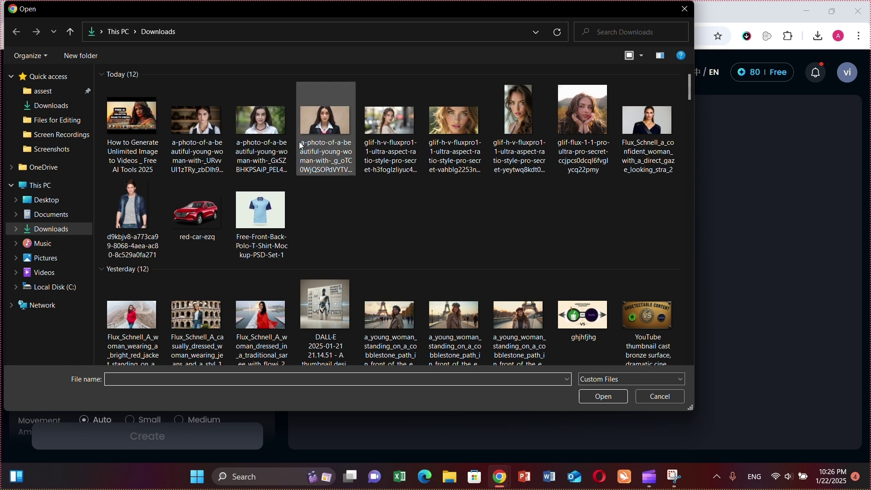
pyautogui.click(324, 121)
pyautogui.click(603, 397)
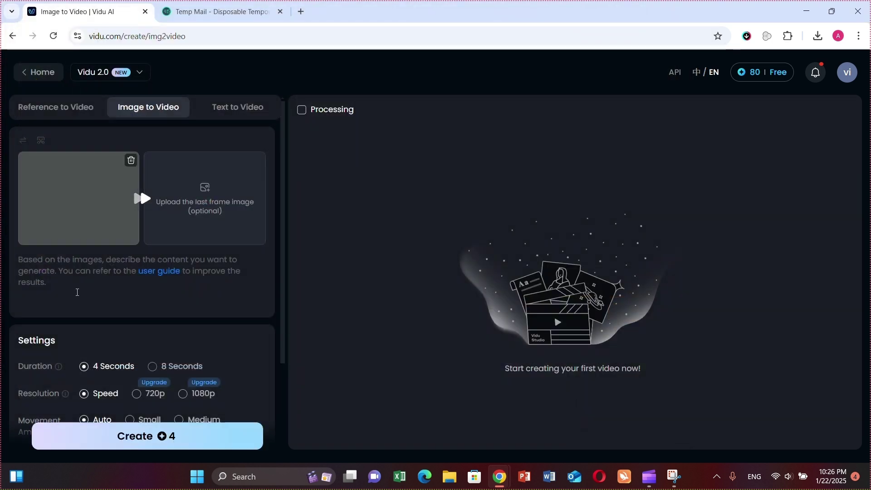
pyautogui.click(204, 207)
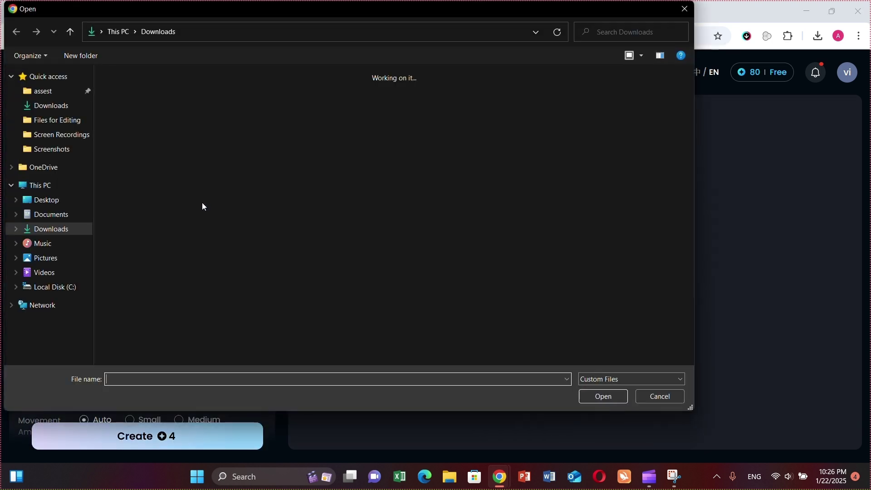
pyautogui.click(259, 123)
pyautogui.click(603, 397)
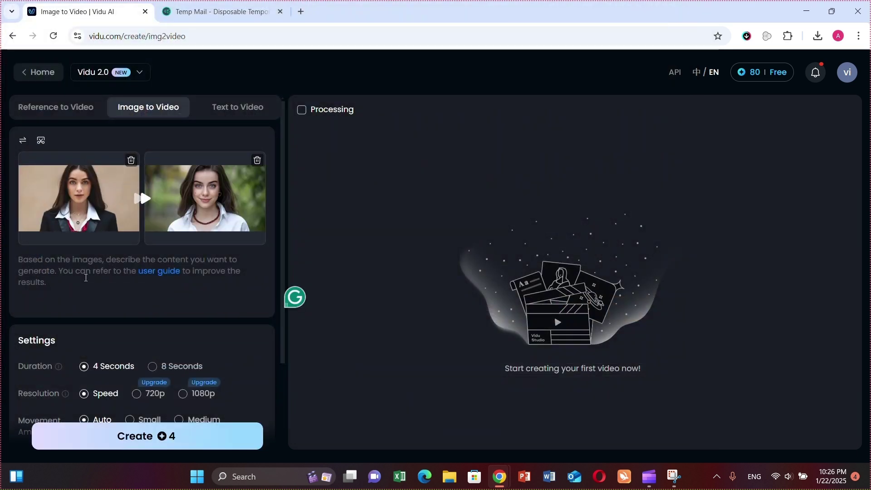
# Enter 'Cinematic' as the video prompt
pyautogui.click(86, 278)
pyautogui.write('Cinematic')
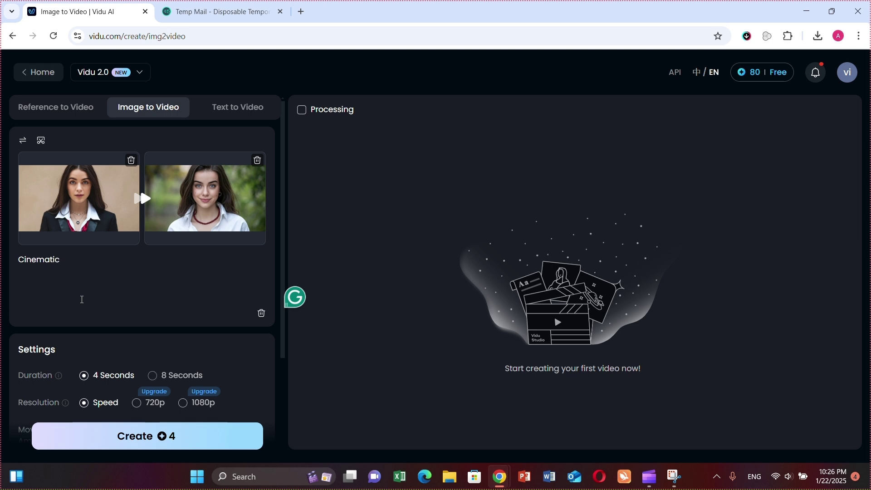
pyautogui.scroll(-3, 80, 300)
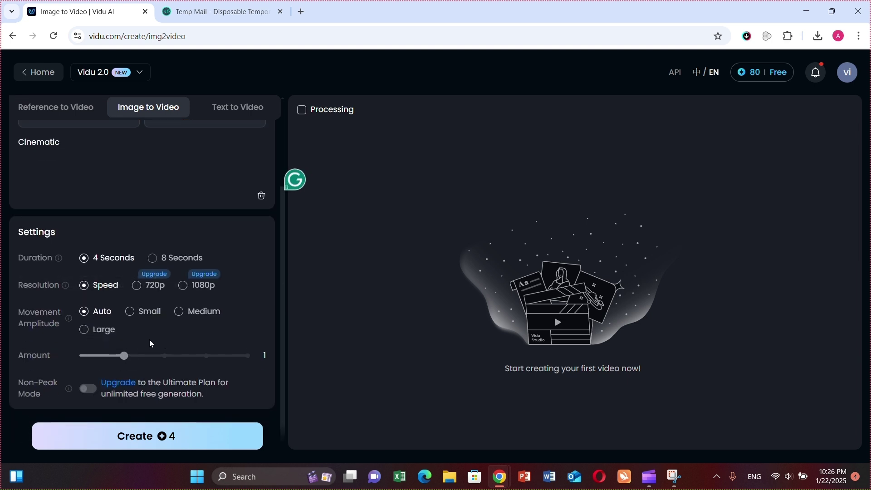
pyautogui.scroll(1, 169, 249)
pyautogui.scroll(-1, 170, 248)
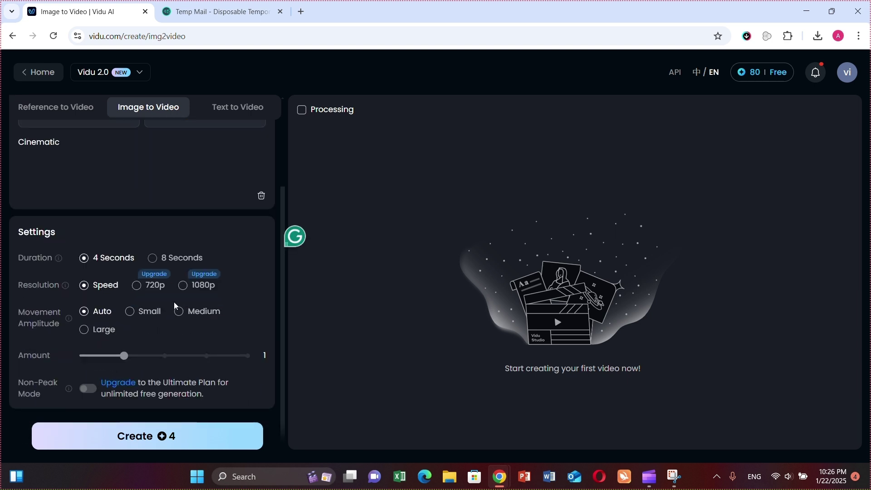
# Generate the video from the two frames, then load another woman photo as first frame
pyautogui.click(139, 447)
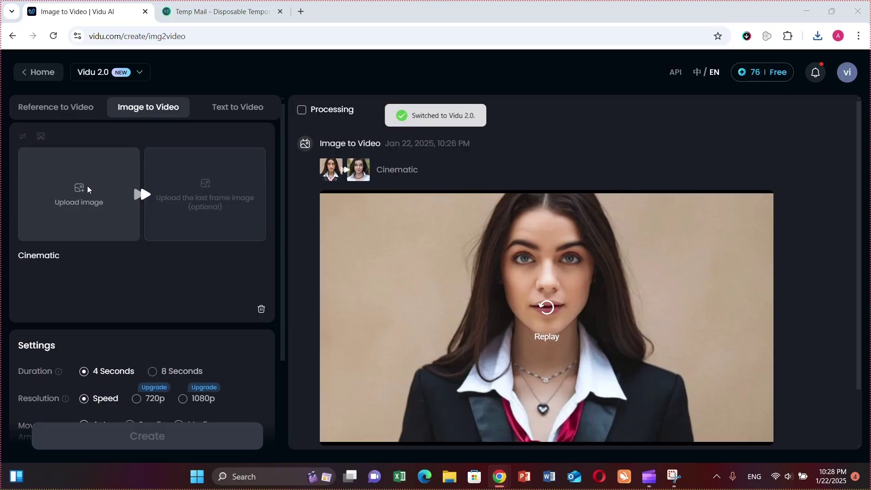
pyautogui.click(86, 186)
pyautogui.doubleClick(196, 120)
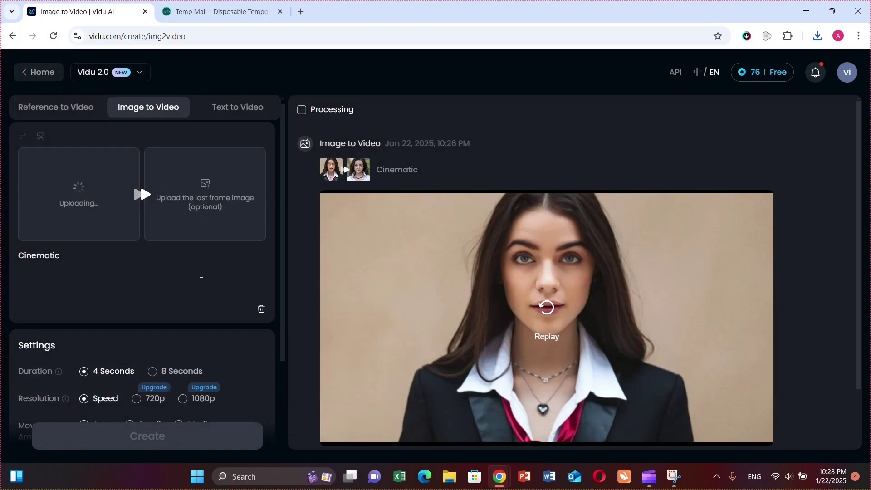
# Generate another clip and request an HD upscale of the finished video
pyautogui.scroll(-3, 201, 281)
pyautogui.click(156, 434)
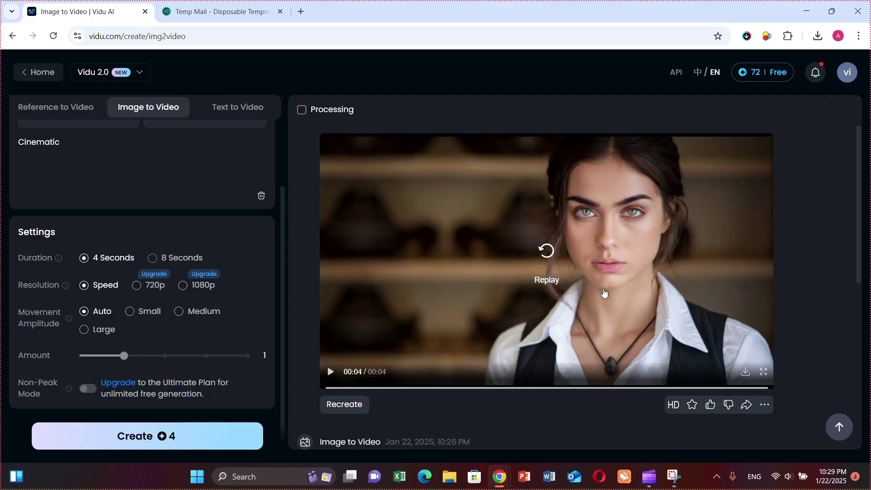
pyautogui.click(672, 406)
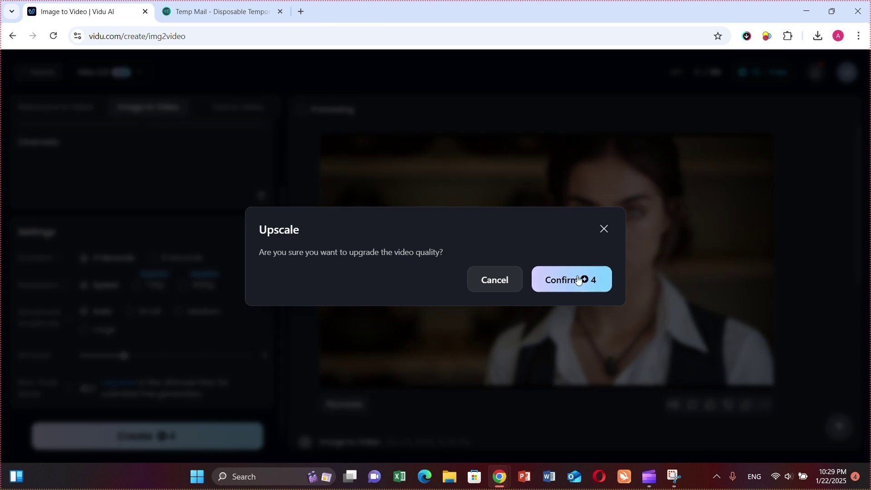